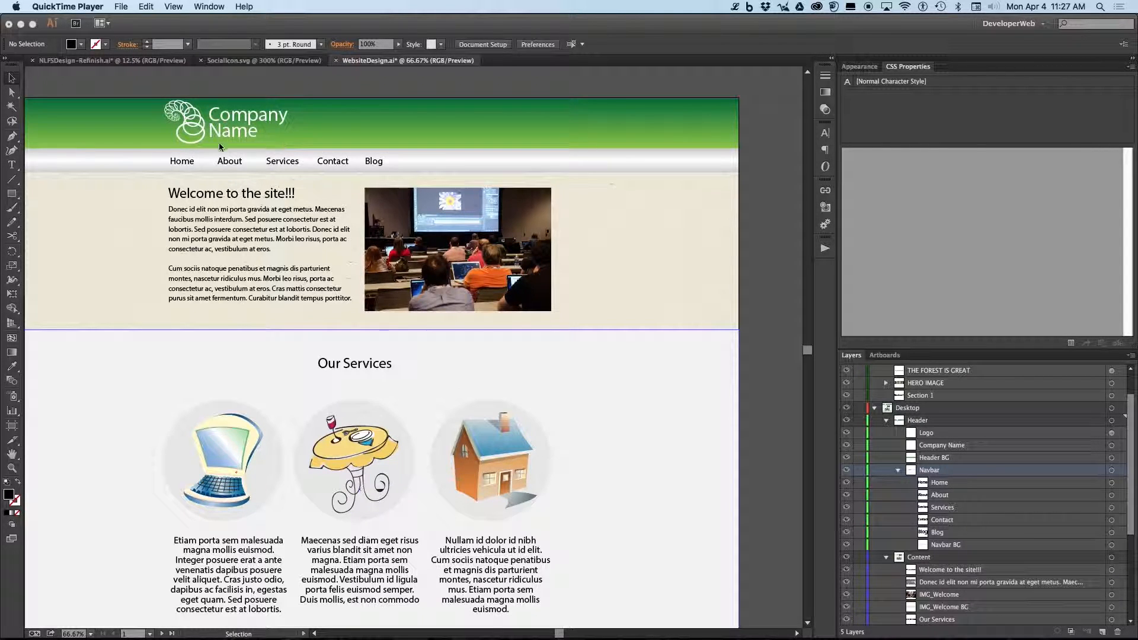
# Inspect the CSS of the Navbar group and of its Home, About and Services text items individually, clearing the selection at the end.
pyautogui.click(185, 163)
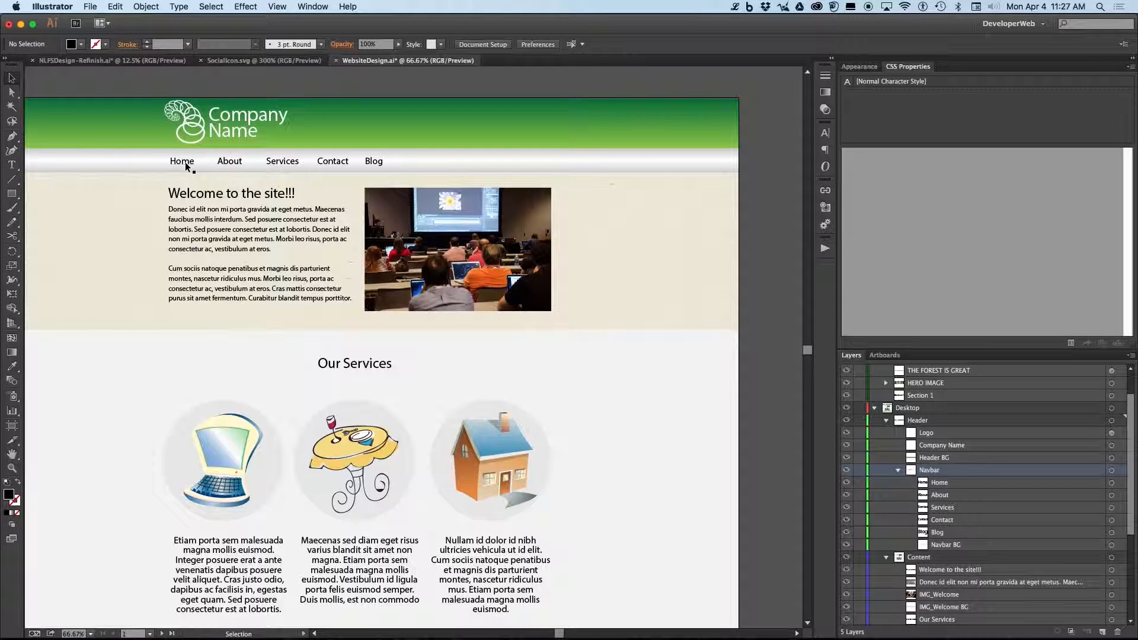
pyautogui.click(185, 162)
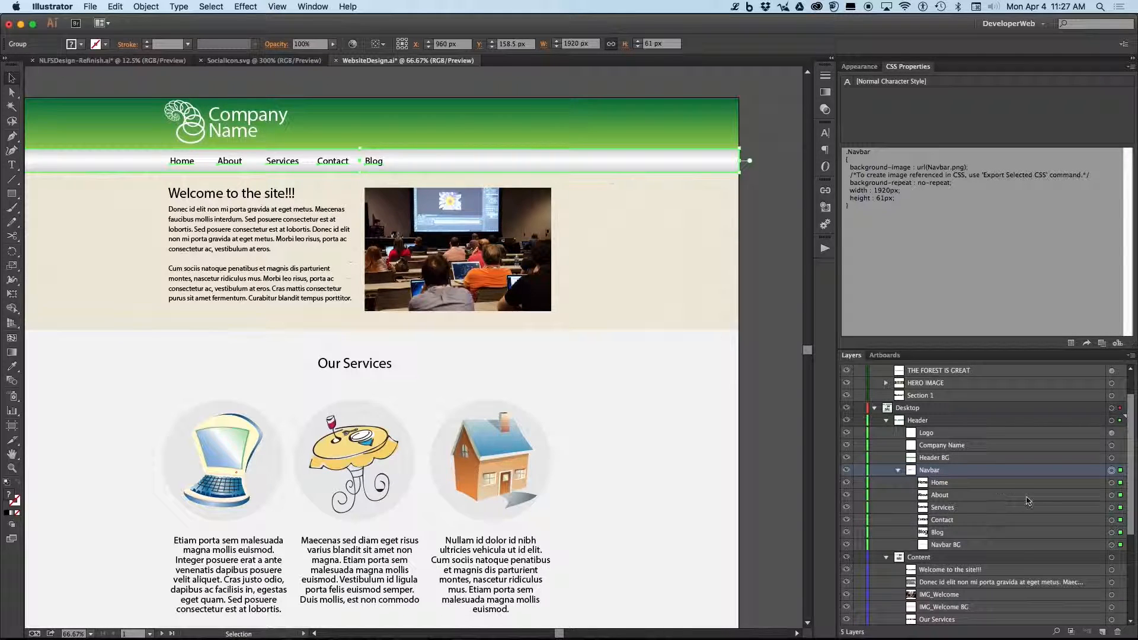
pyautogui.click(1112, 483)
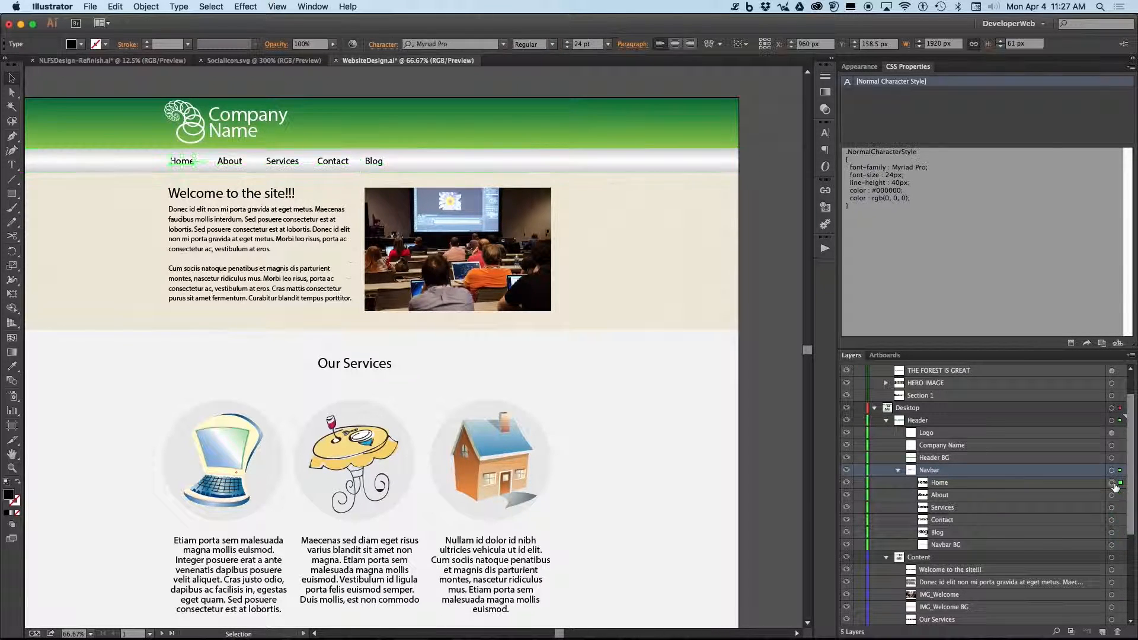
pyautogui.click(1113, 495)
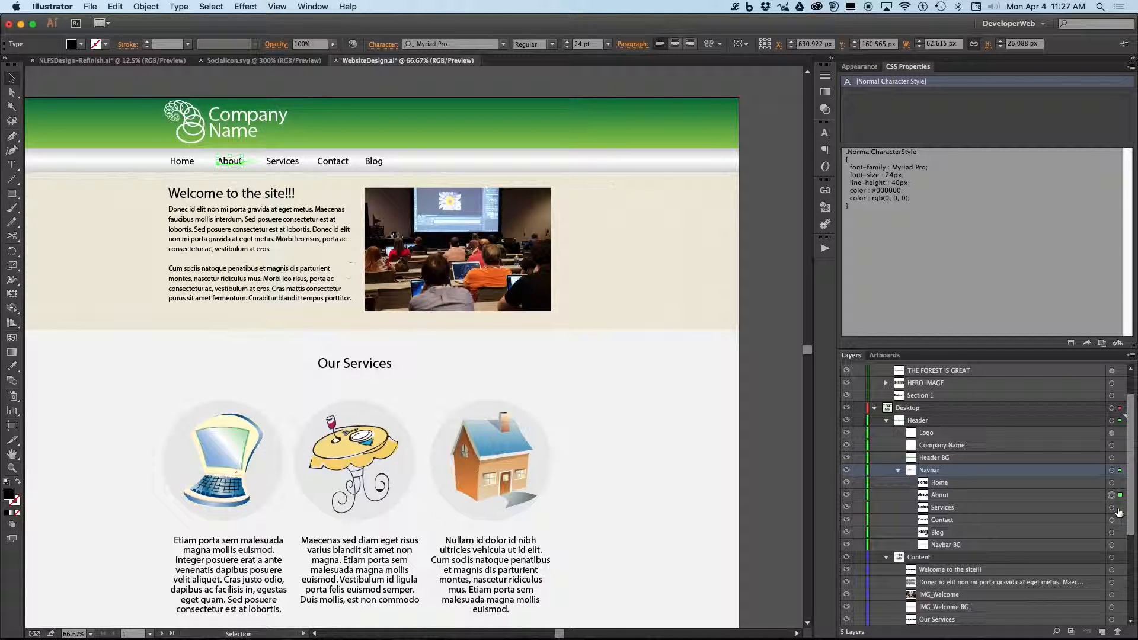
pyautogui.click(1112, 508)
pyautogui.click(1118, 496)
pyautogui.click(1119, 483)
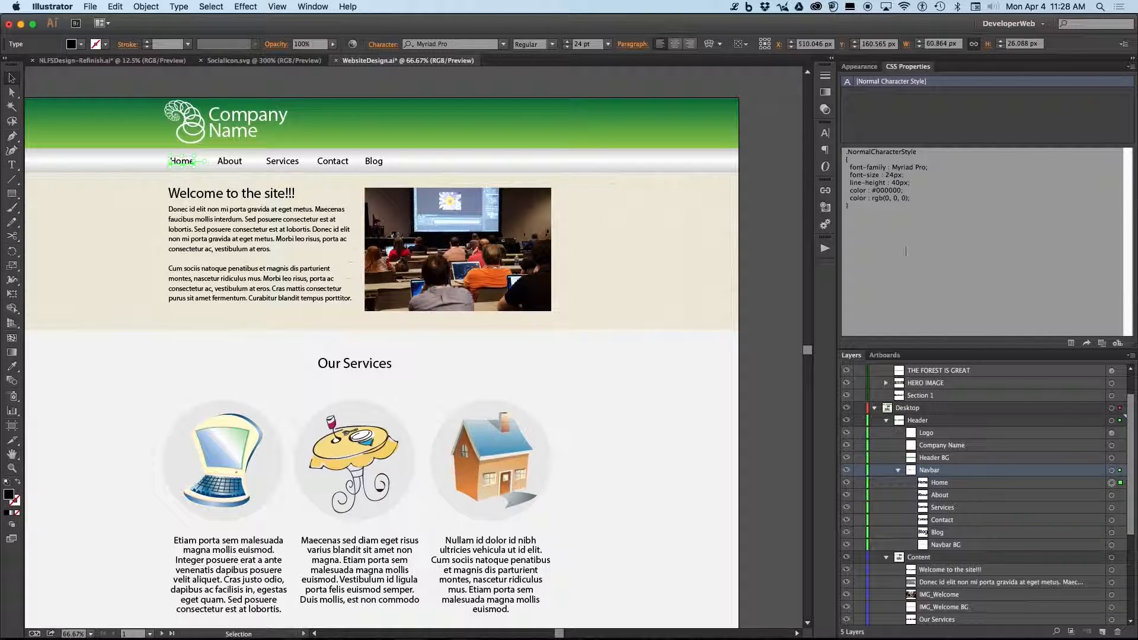
pyautogui.click(765, 176)
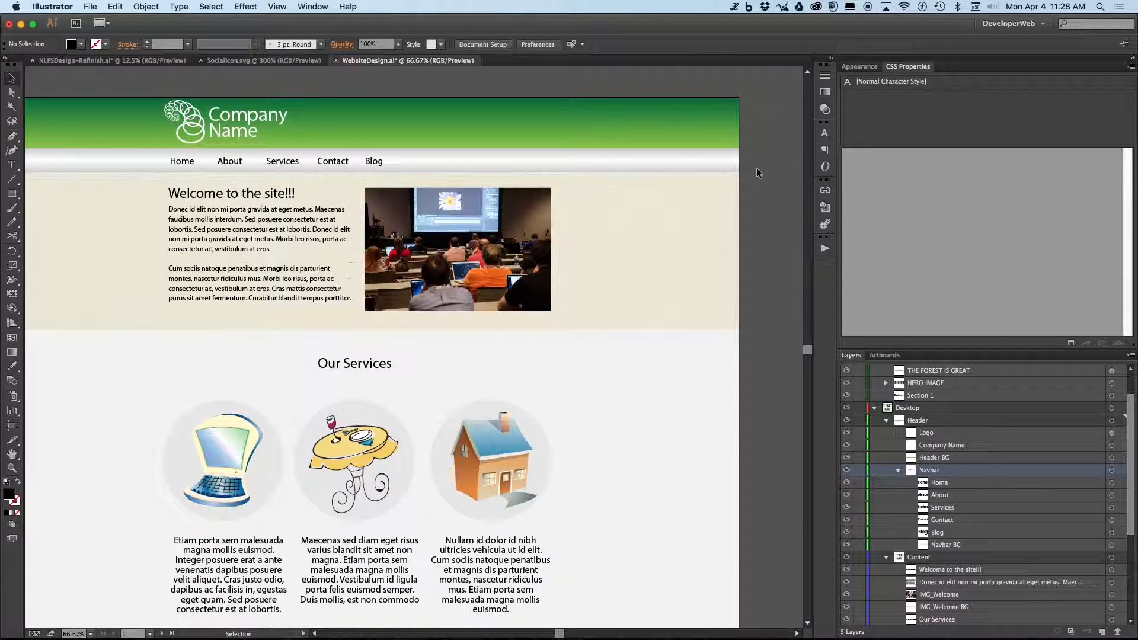
# Use the Direct Selection tool to inspect the Home, About and Services links within the navbar group, and deselect with the Selection tool.
pyautogui.click(12, 93)
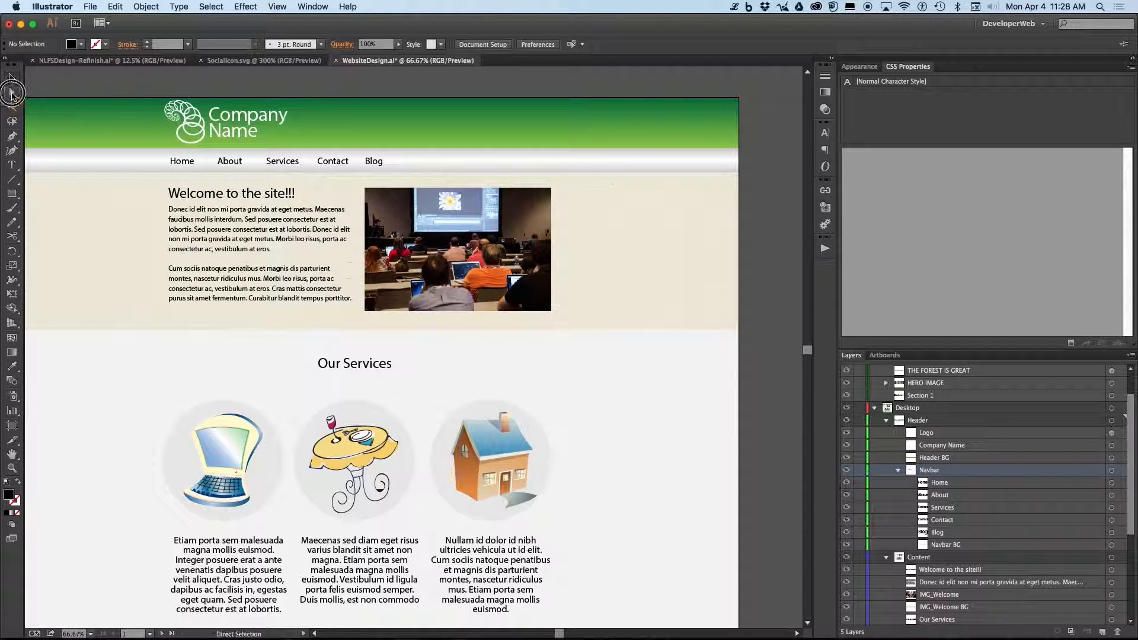
pyautogui.click(47, 77)
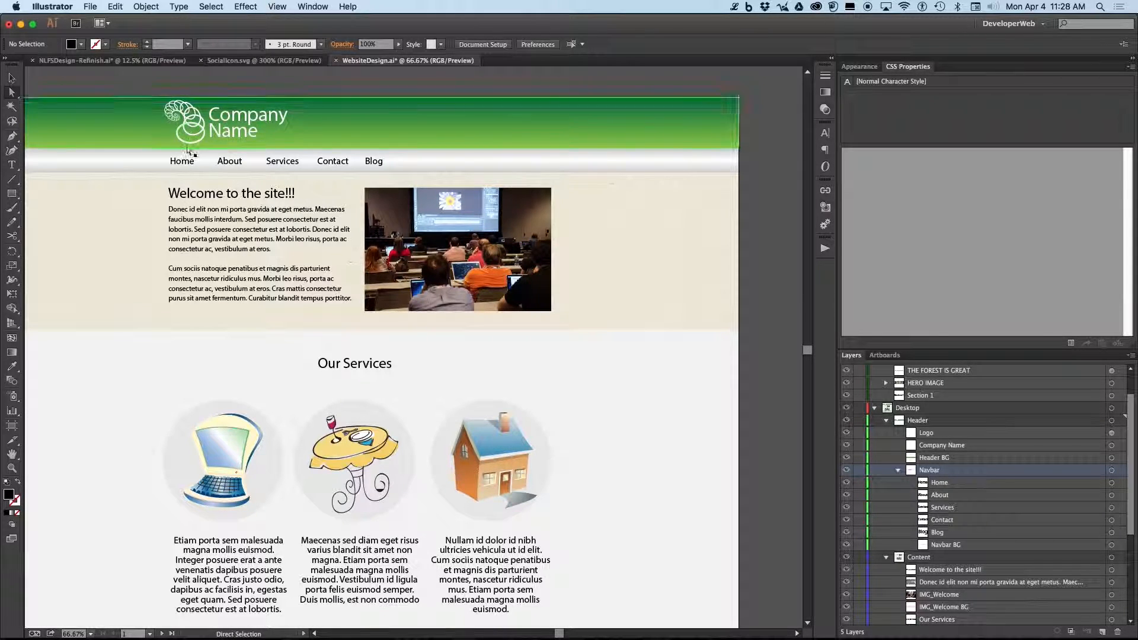
pyautogui.click(183, 167)
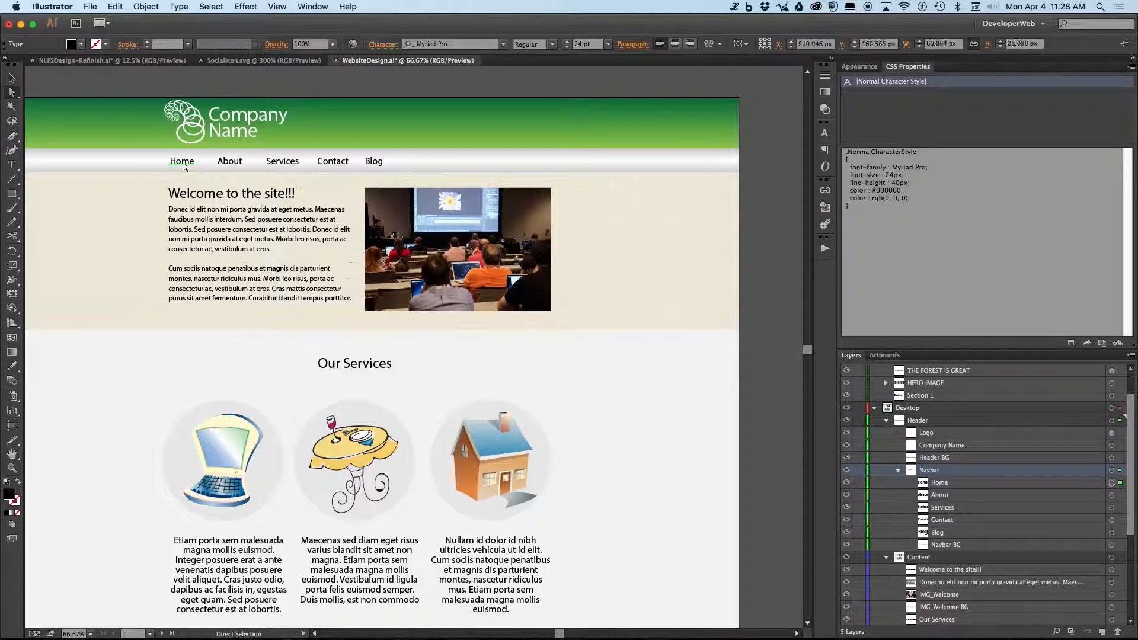
pyautogui.click(237, 170)
pyautogui.click(284, 168)
pyautogui.press('v')
pyautogui.click(557, 83)
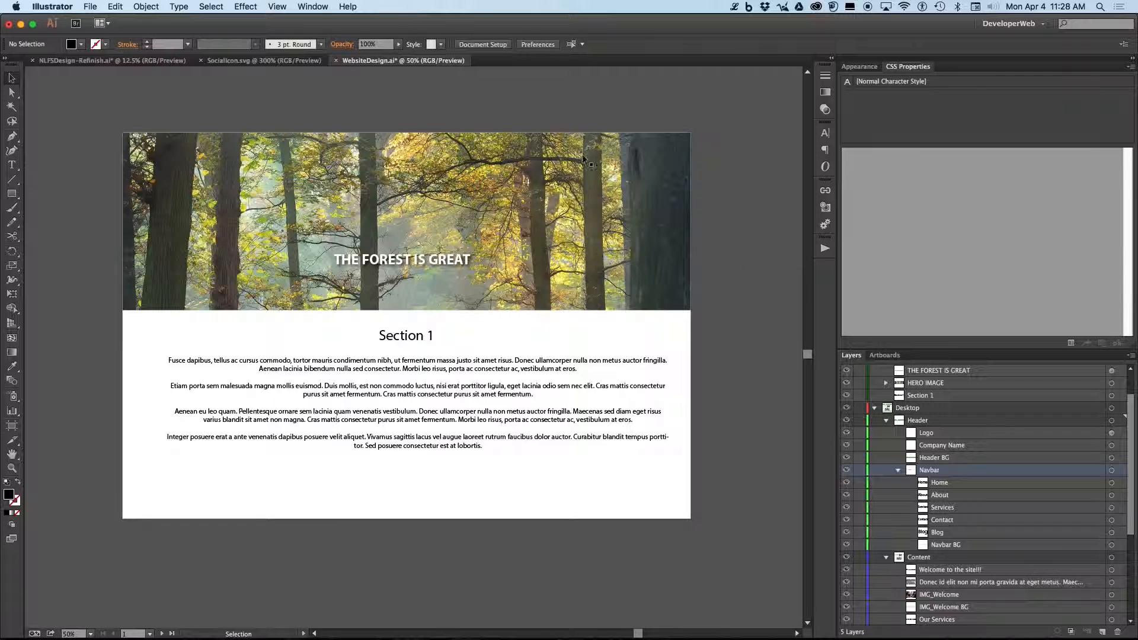
# Compare the forest hero image's CSS size with the dimensions of Forest1.jpg in Finder, and return to Illustrator.
pyautogui.click(230, 148)
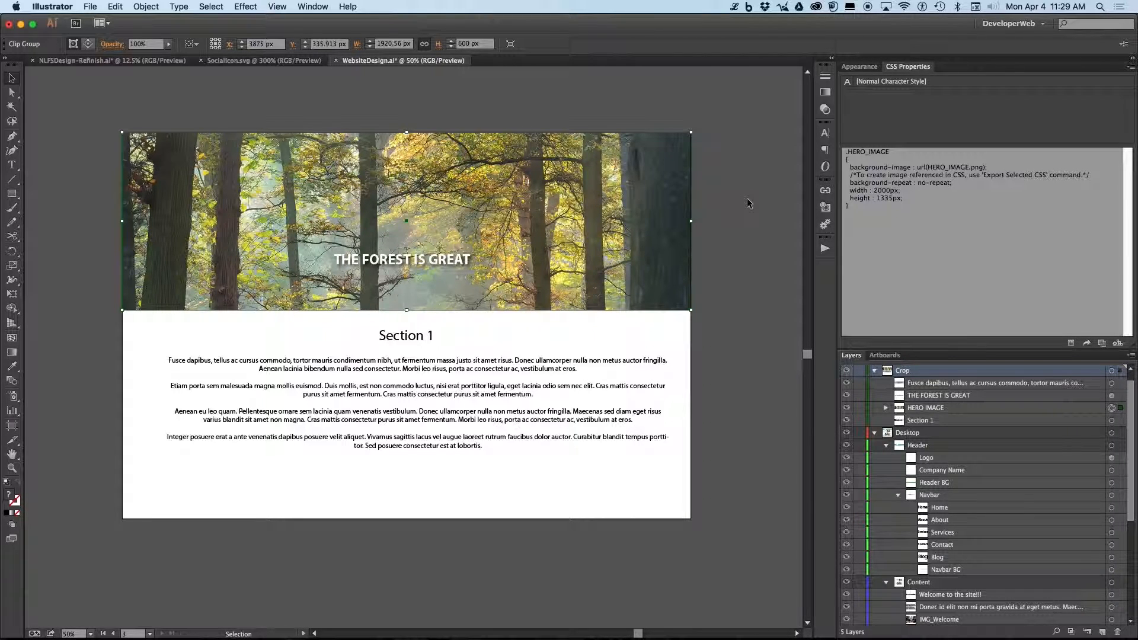
pyautogui.moveTo(240, 637)
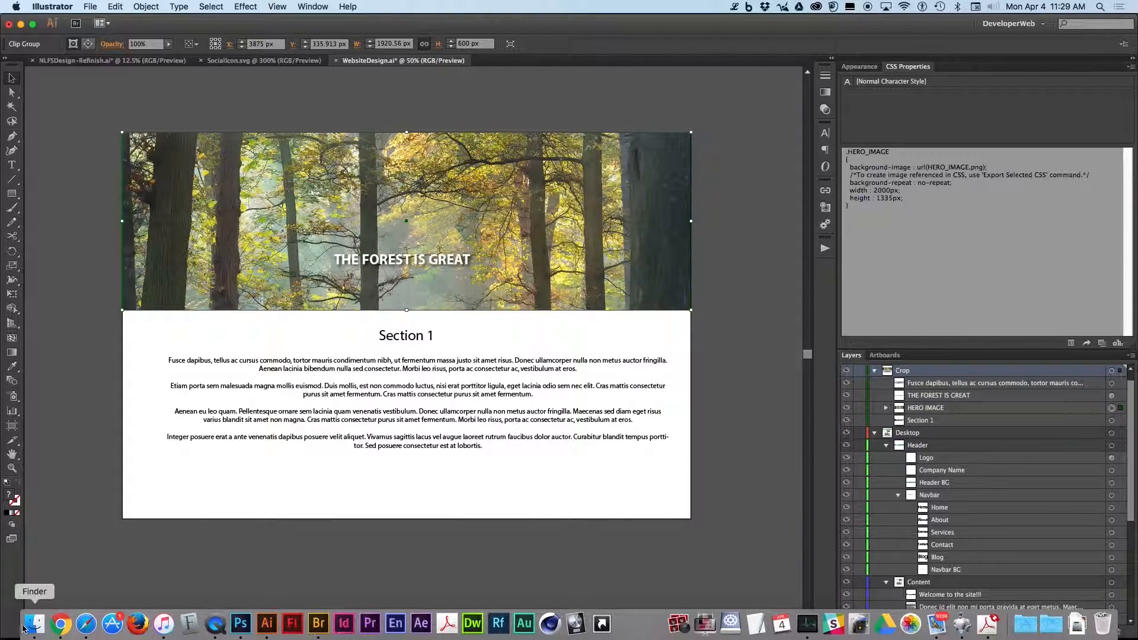
pyautogui.click(36, 625)
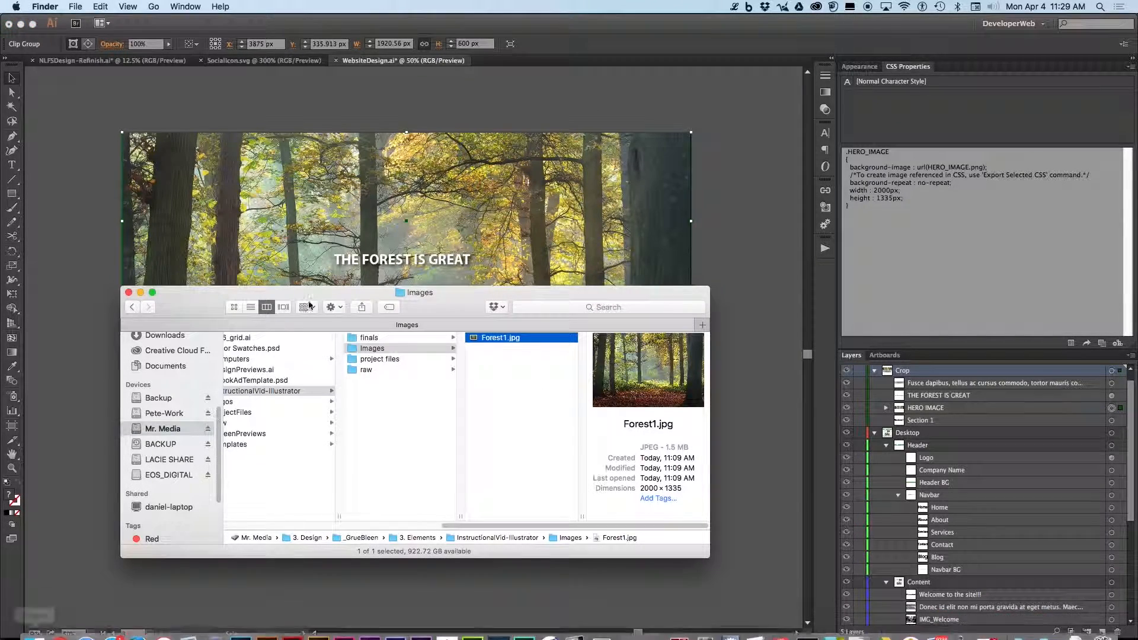
pyautogui.moveTo(587, 296); pyautogui.dragTo(563, 242)
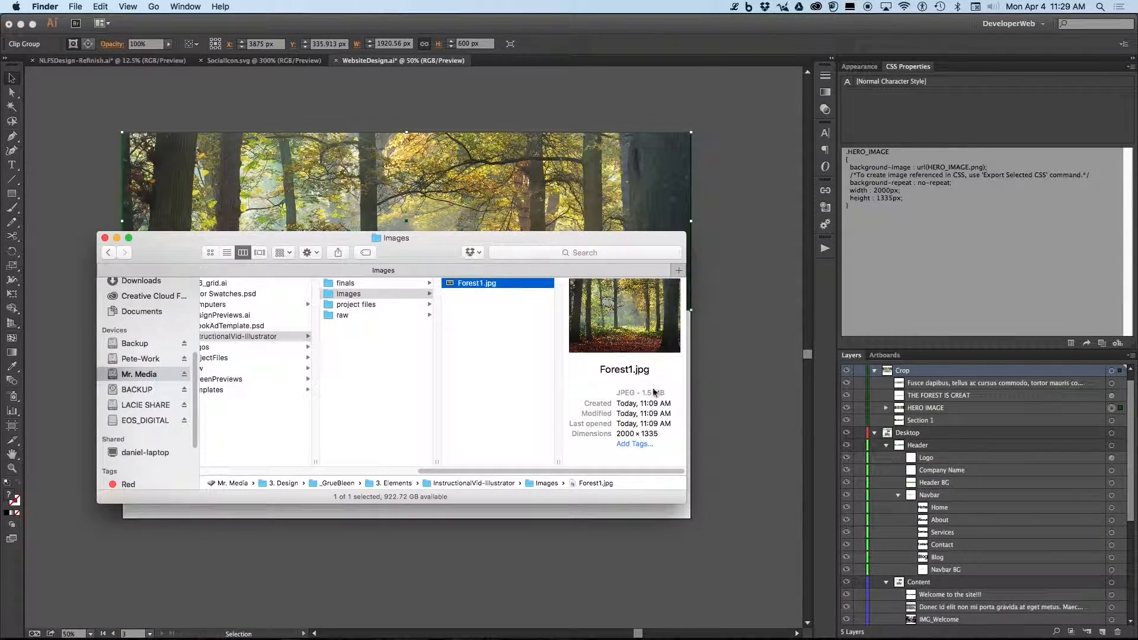
pyautogui.moveTo(685, 503); pyautogui.dragTo(753, 580)
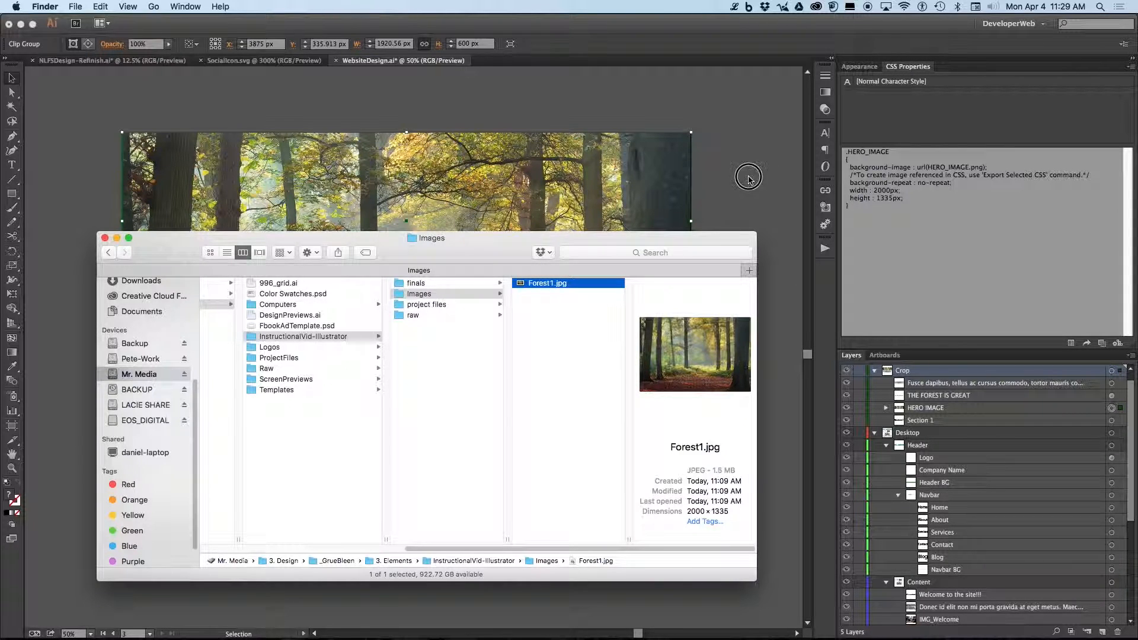
pyautogui.click(747, 173)
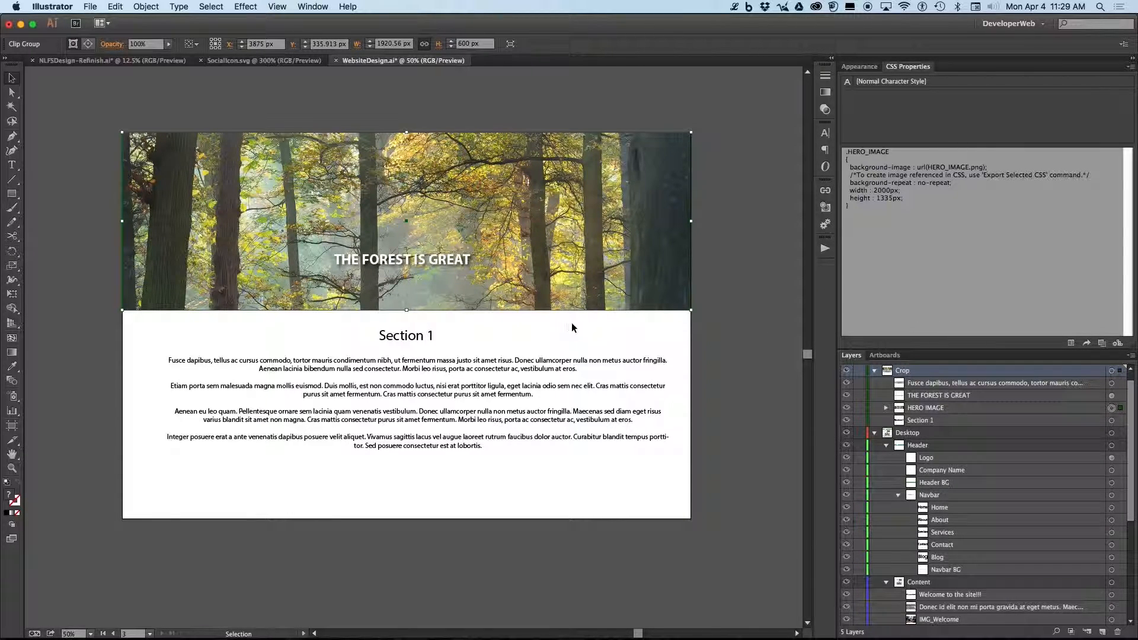
# Expand the HERO IMAGE clip group in the layer list and examine its Forest1.jpg image and clipping rectangle.
pyautogui.scroll(1, 970, 458)
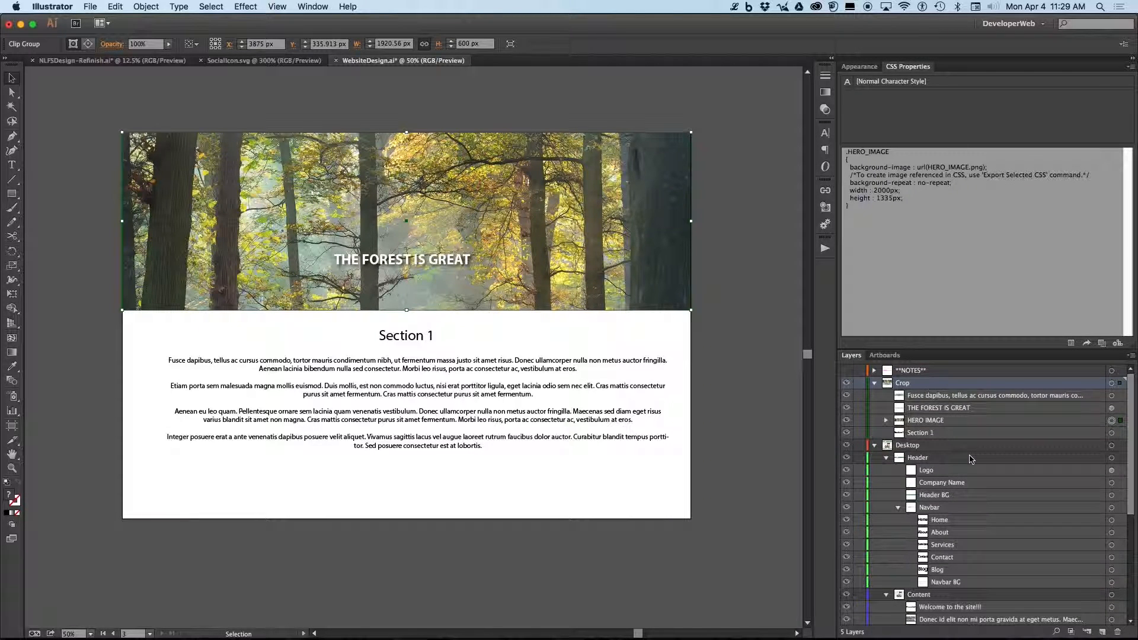
pyautogui.click(925, 422)
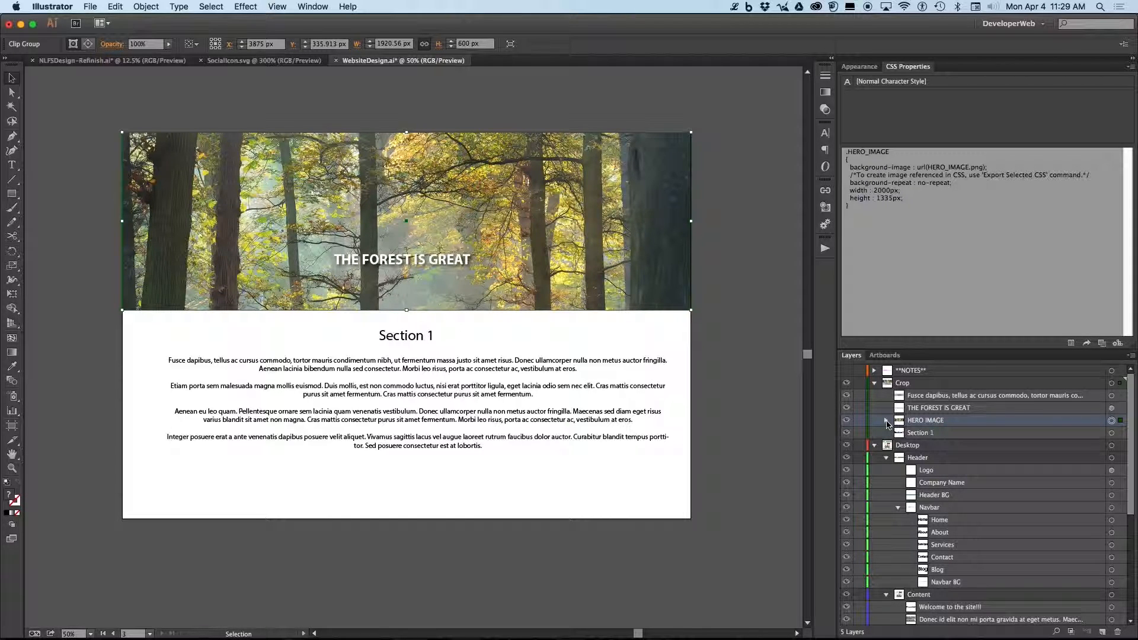
pyautogui.click(886, 421)
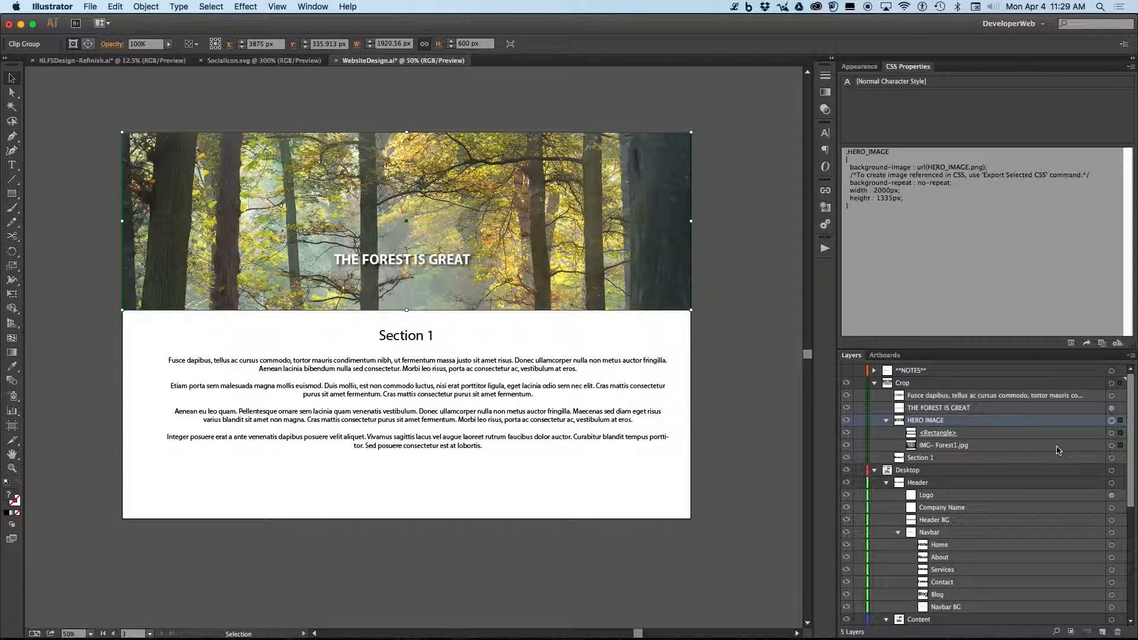
pyautogui.click(1057, 447)
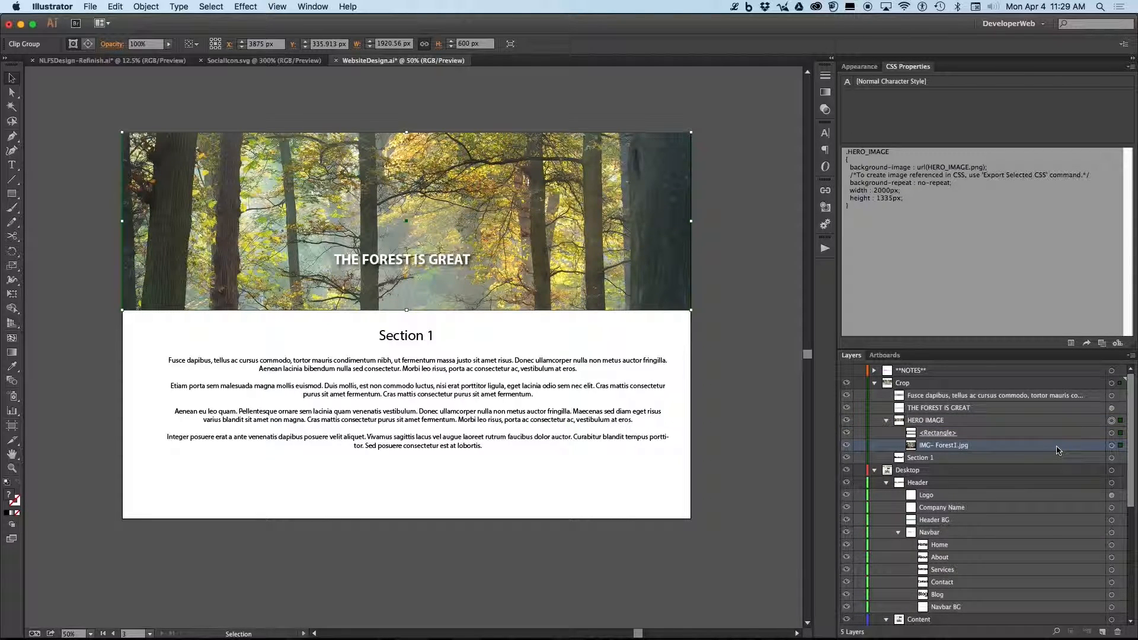
pyautogui.click(1032, 435)
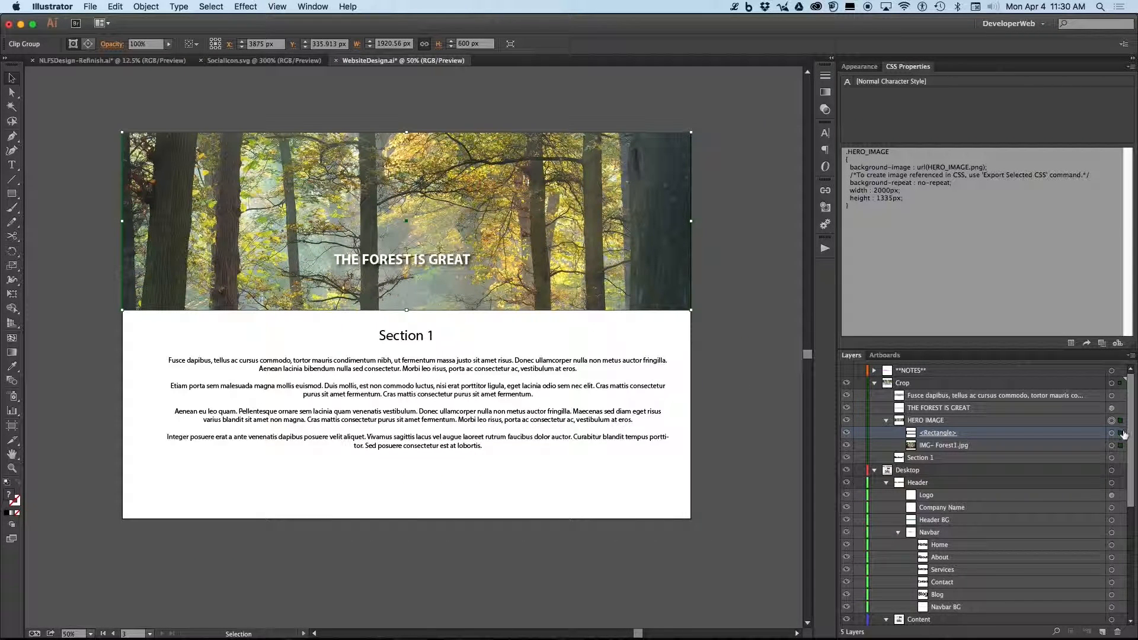
pyautogui.click(1120, 434)
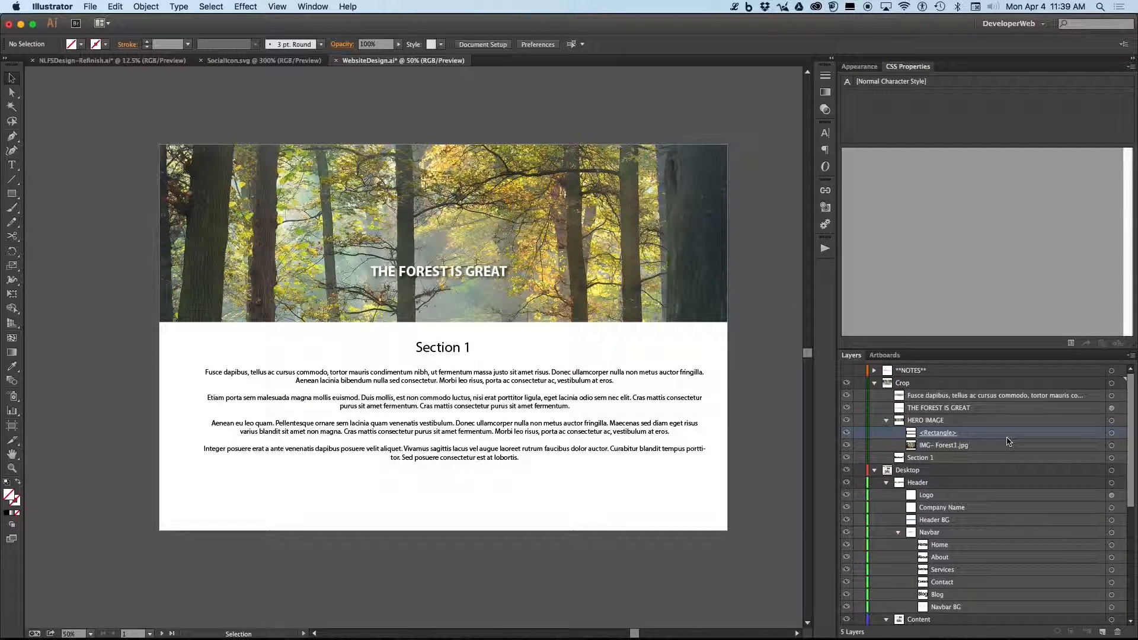
# Select IMG- Forest1.jpg inside the HERO IMAGE clip group and reposition it vertically behind the clipping mask.
pyautogui.click(1119, 446)
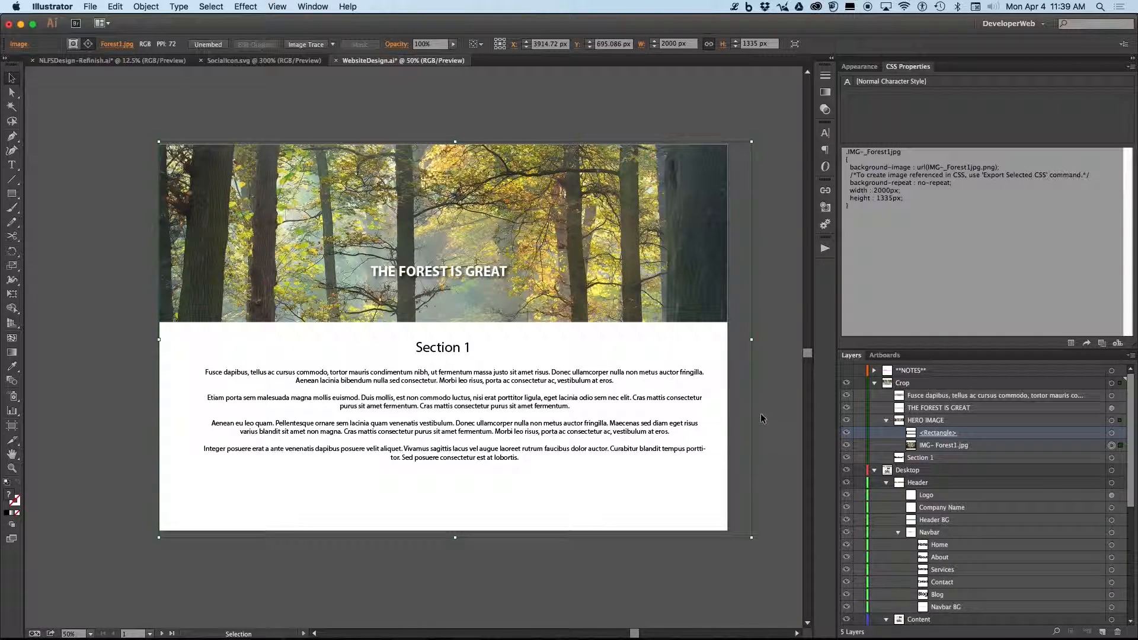
pyautogui.click(160, 139)
pyautogui.moveTo(752, 464); pyautogui.dragTo(749, 248)
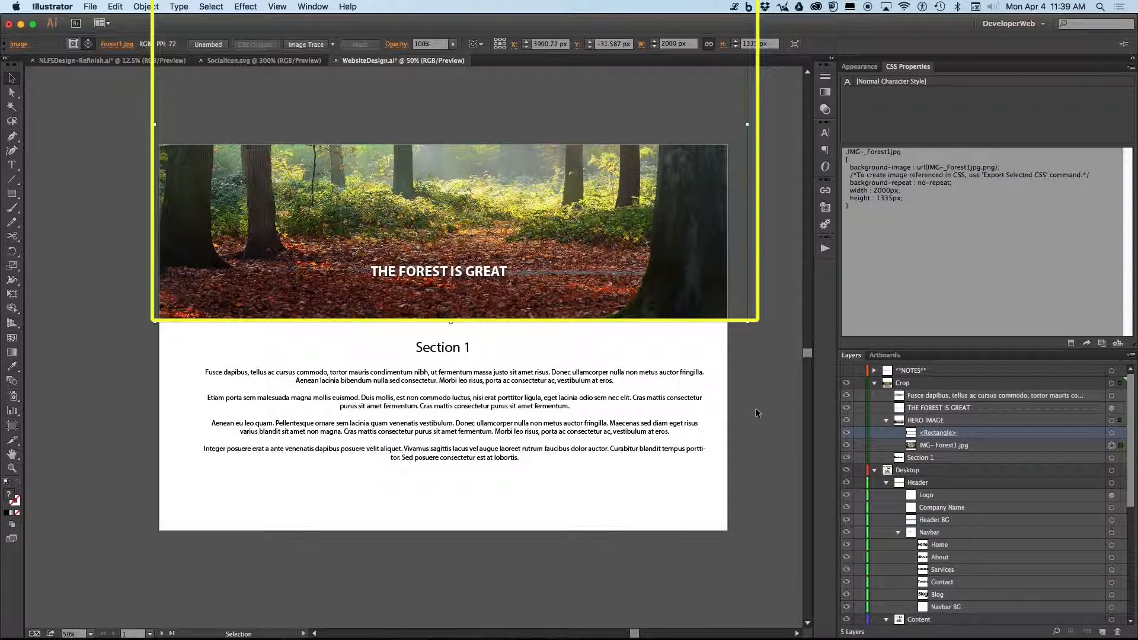
pyautogui.moveTo(748, 154); pyautogui.dragTo(740, 268)
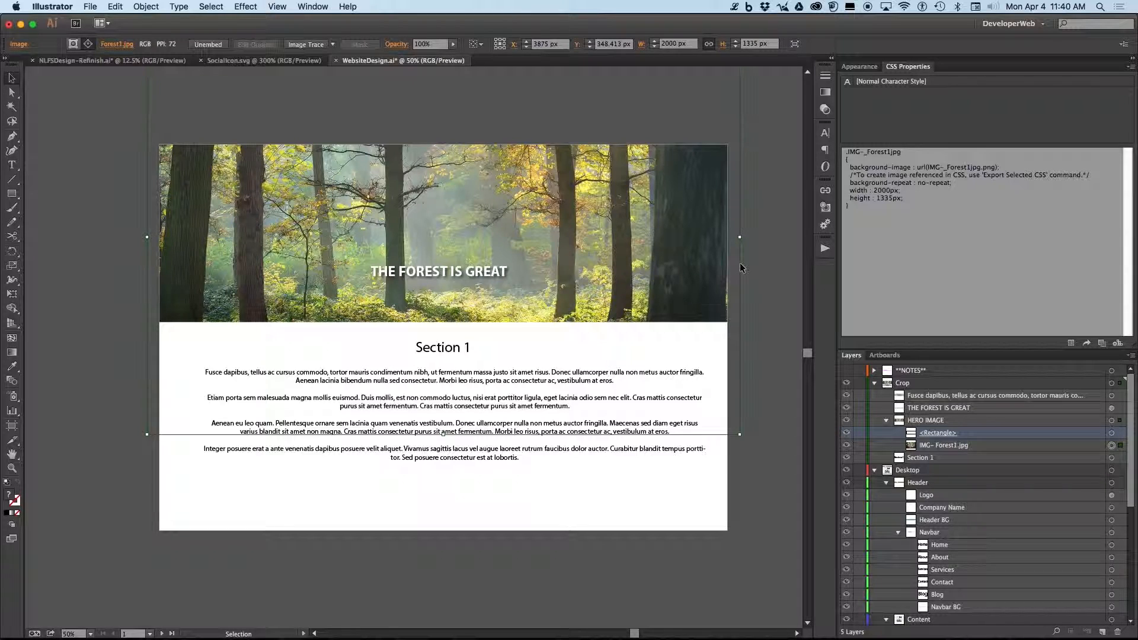
pyautogui.moveTo(740, 268); pyautogui.dragTo(729, 153)
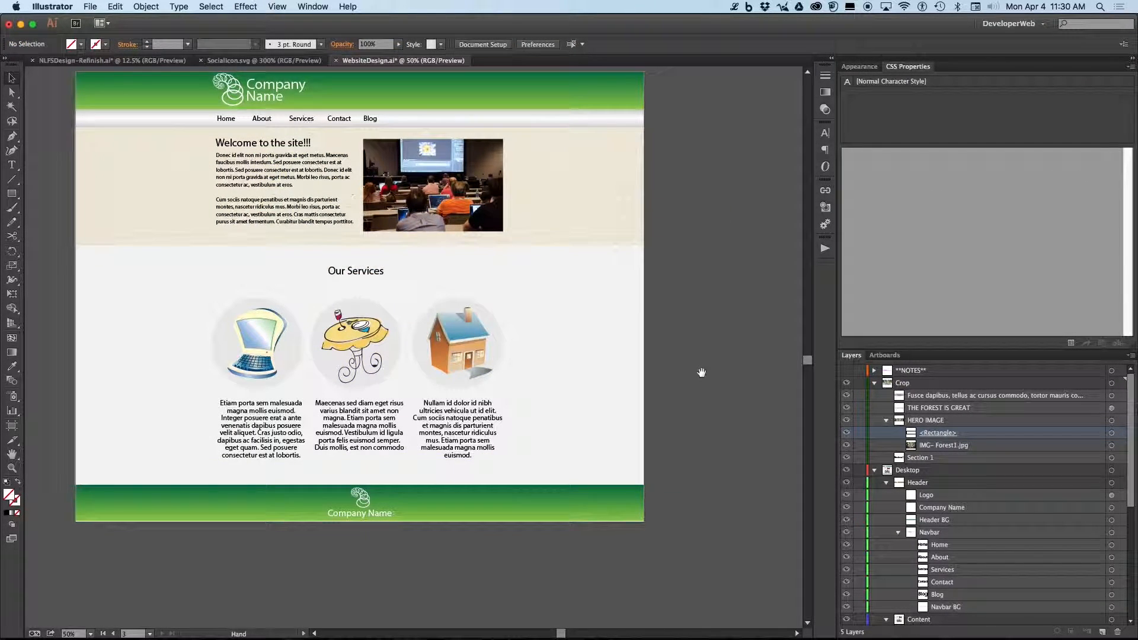
# Measure the spacing above the Our Services heading and between the first two service circles using temporary rectangles, leaving none on the desktop artboard.
pyautogui.moveTo(701, 372); pyautogui.dragTo(780, 401)
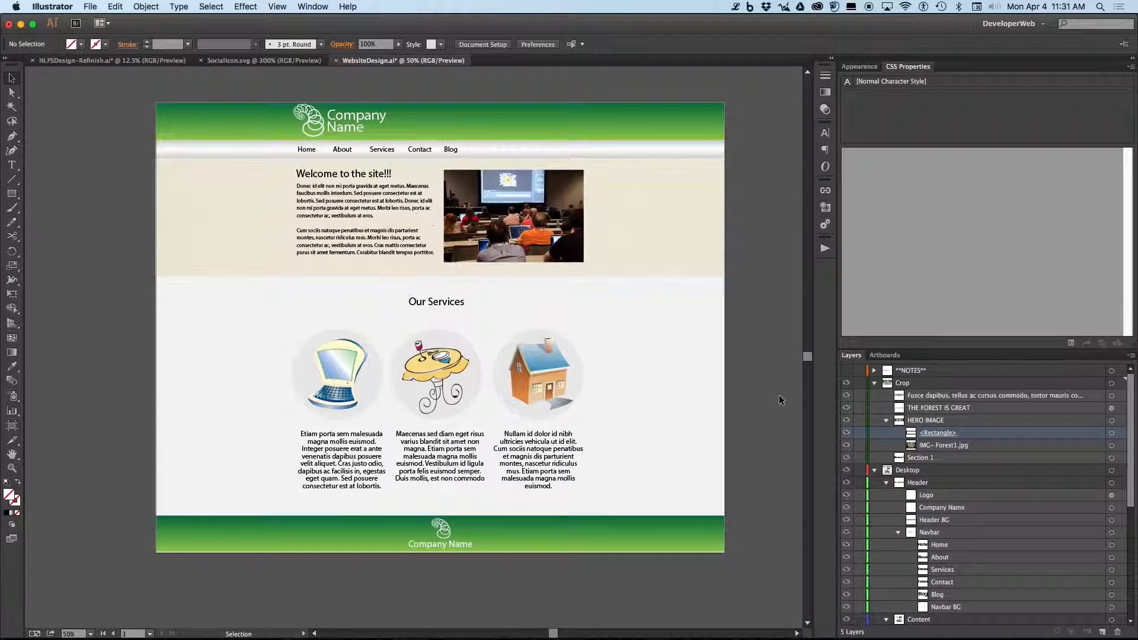
pyautogui.press('super+equal')
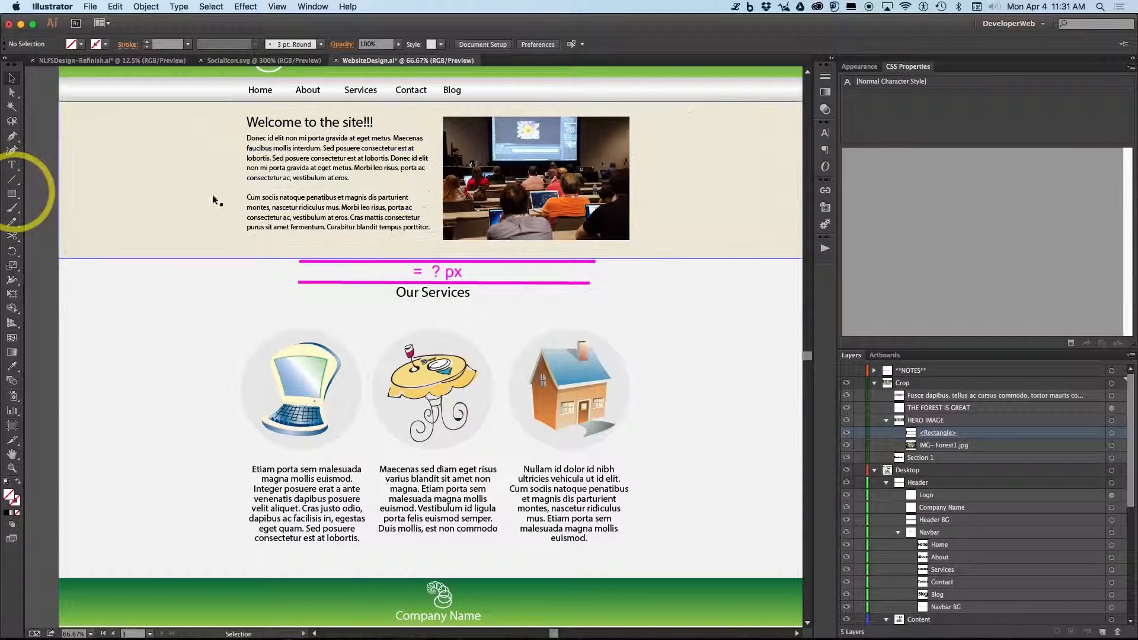
pyautogui.click(12, 196)
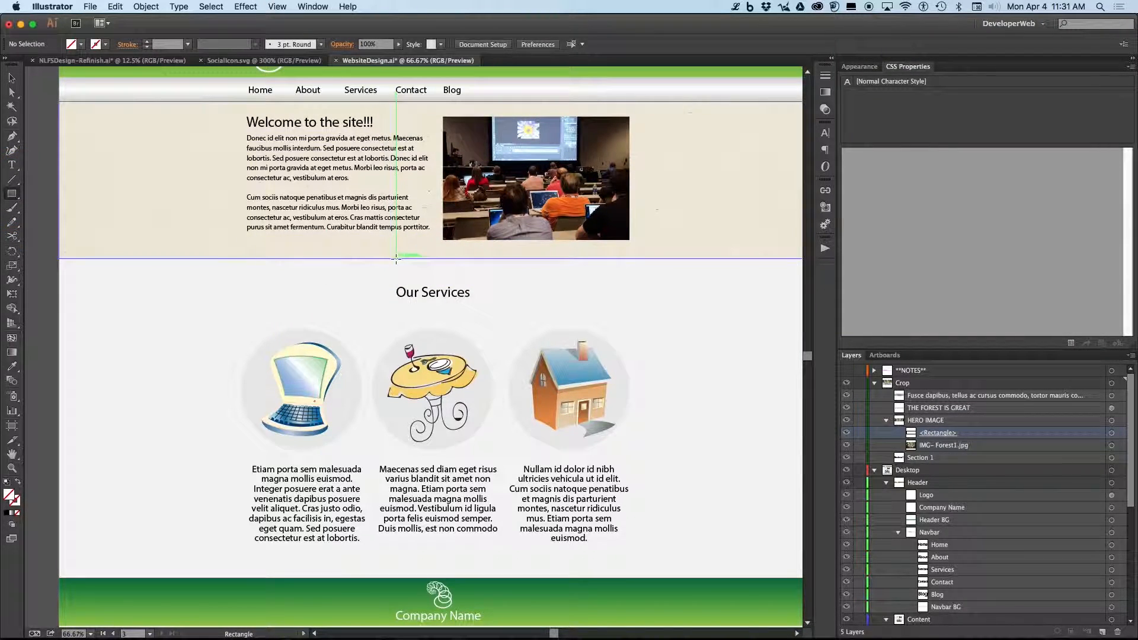
pyautogui.moveTo(396, 259); pyautogui.dragTo(468, 287)
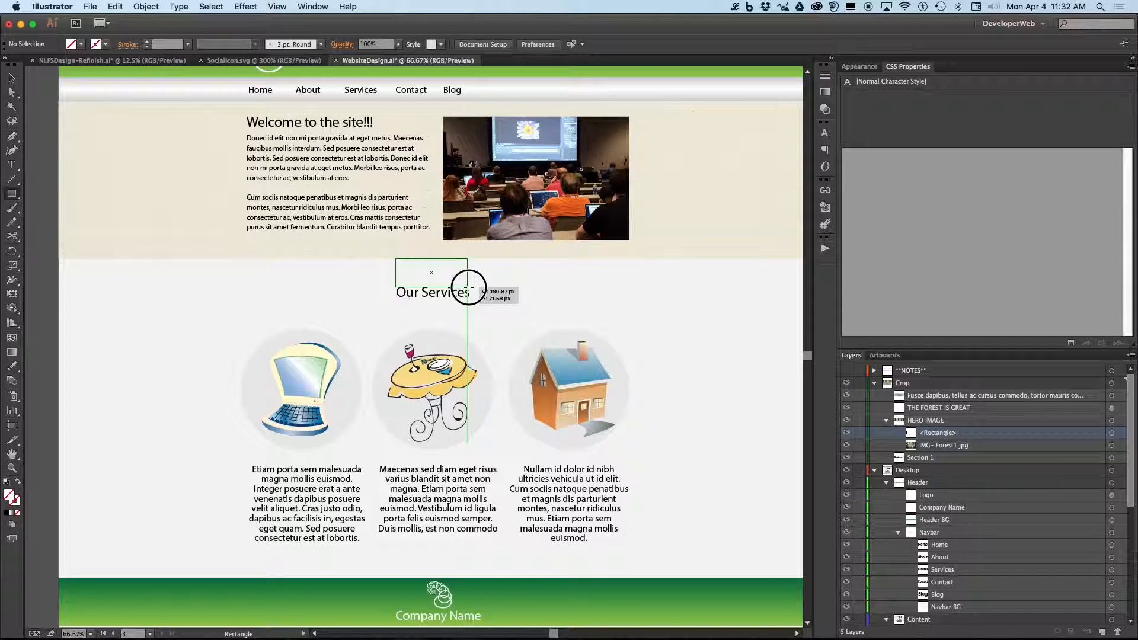
pyautogui.moveTo(468, 286); pyautogui.dragTo(467, 285)
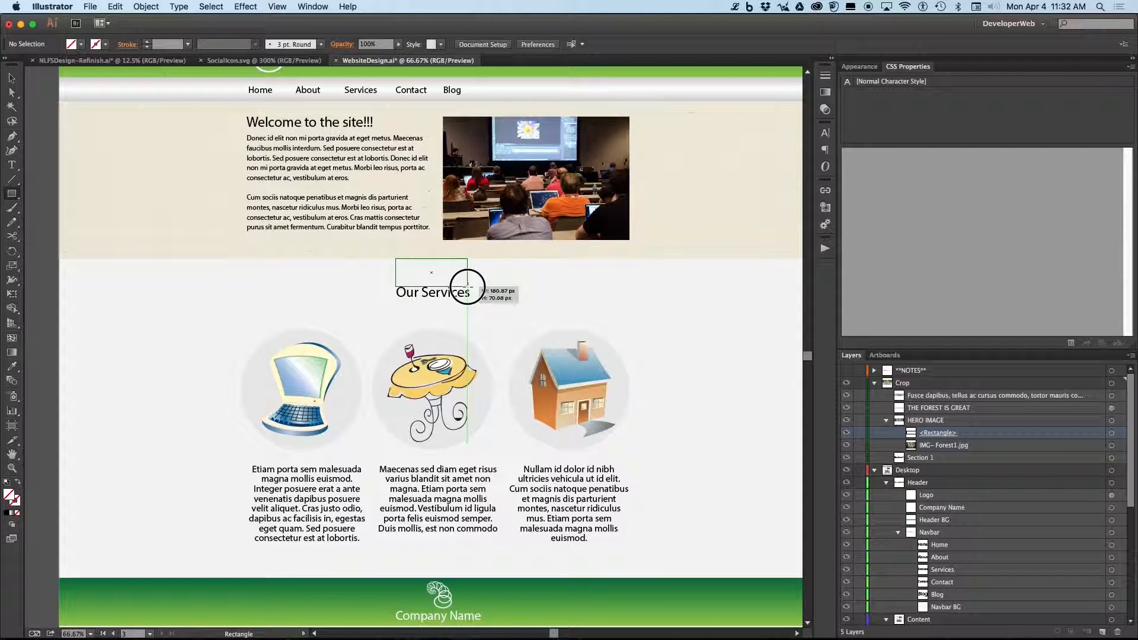
pyautogui.moveTo(468, 287); pyautogui.dragTo(463, 284)
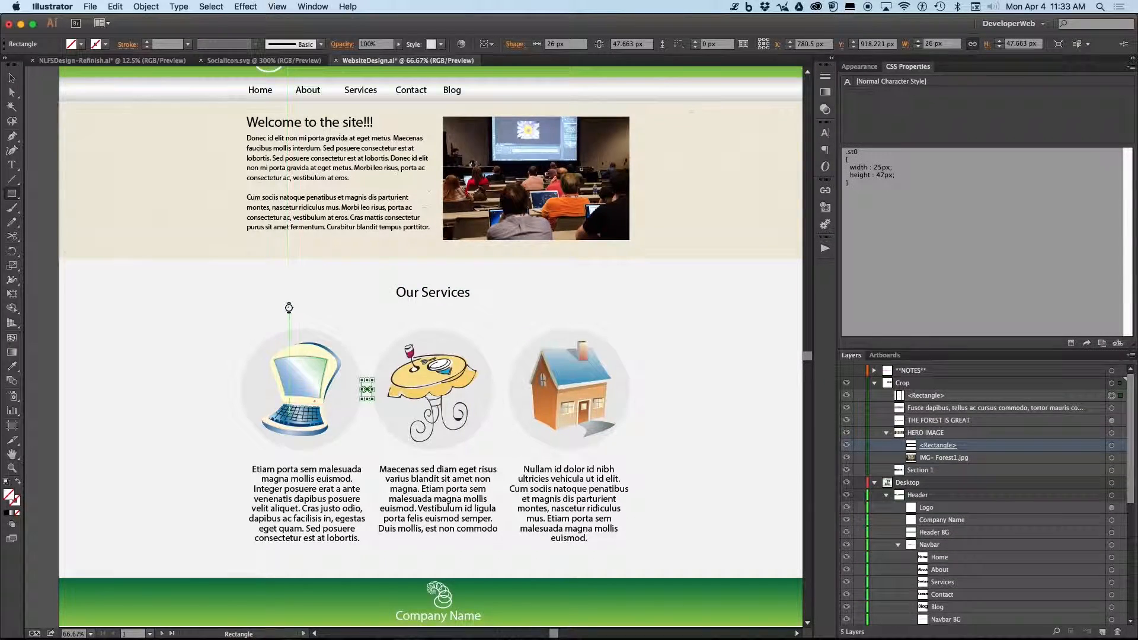
pyautogui.press('Delete')
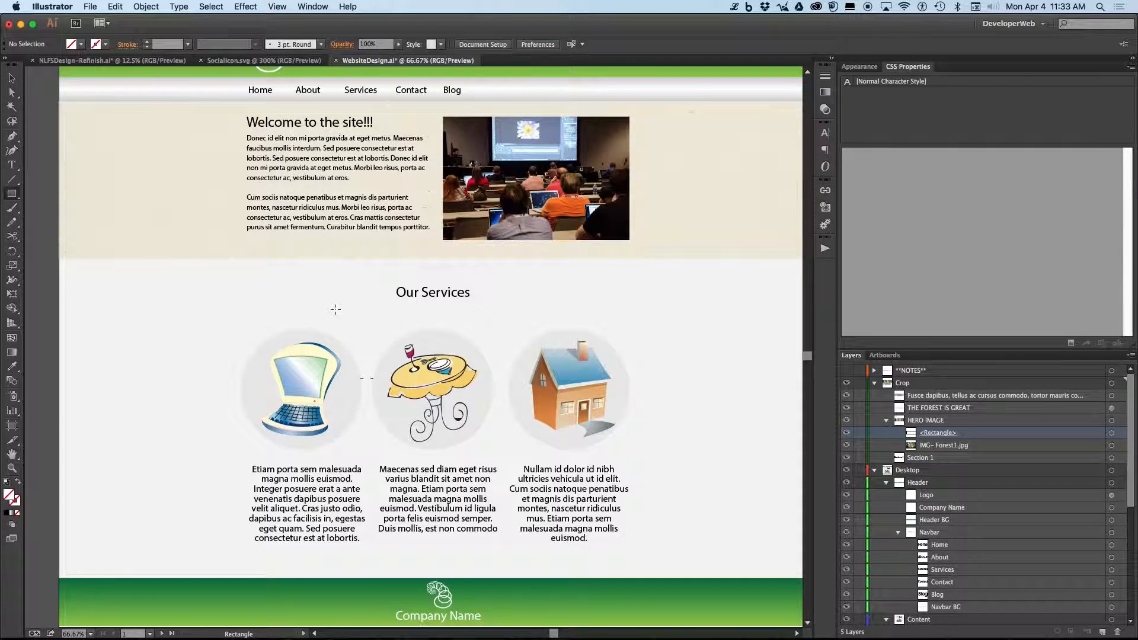
pyautogui.click(11, 78)
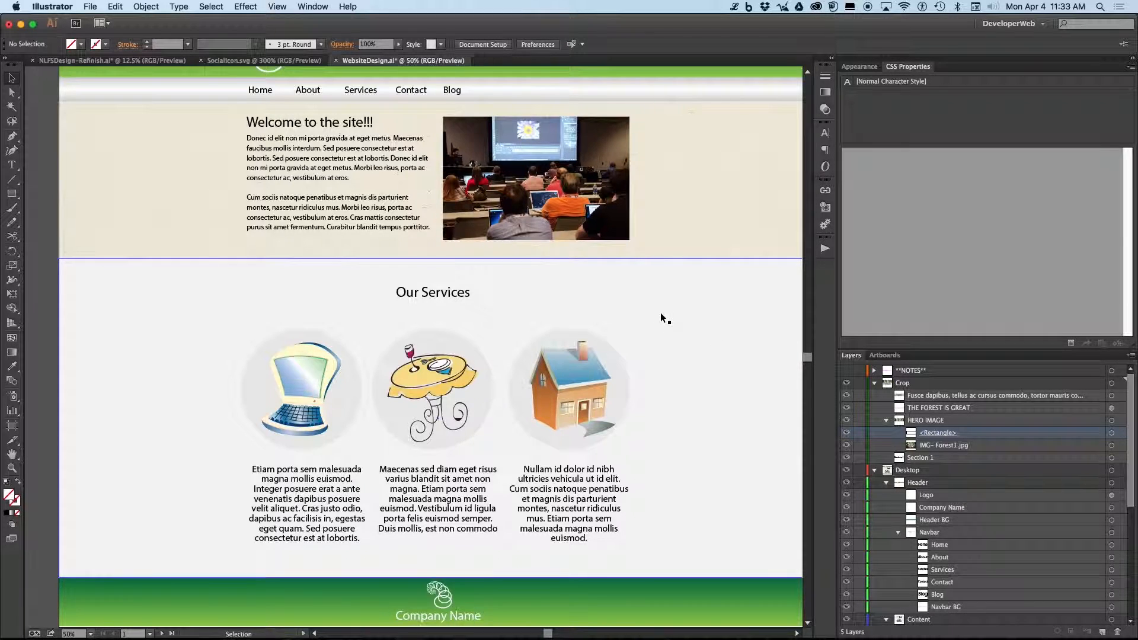
pyautogui.scroll(-1, 660, 311)
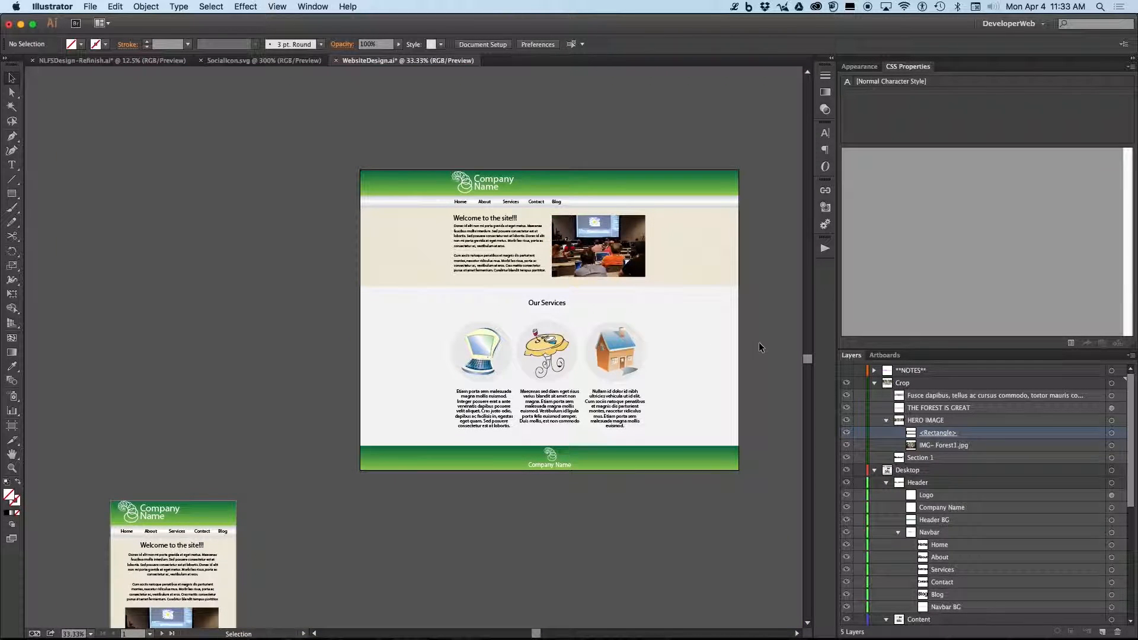
pyautogui.moveTo(761, 347); pyautogui.dragTo(642, 371)
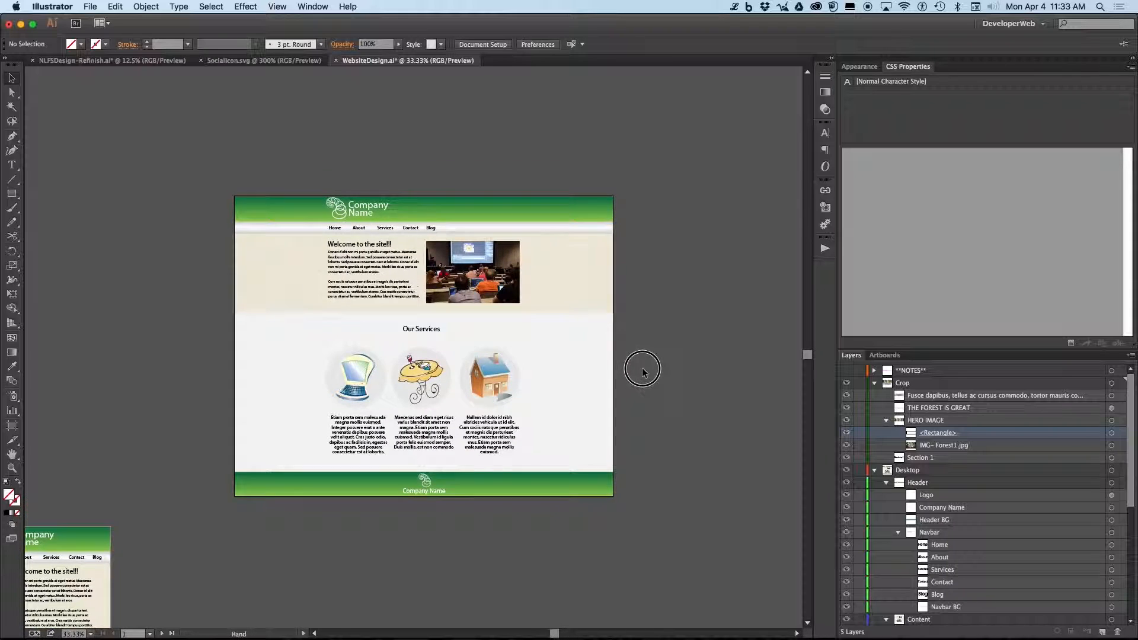